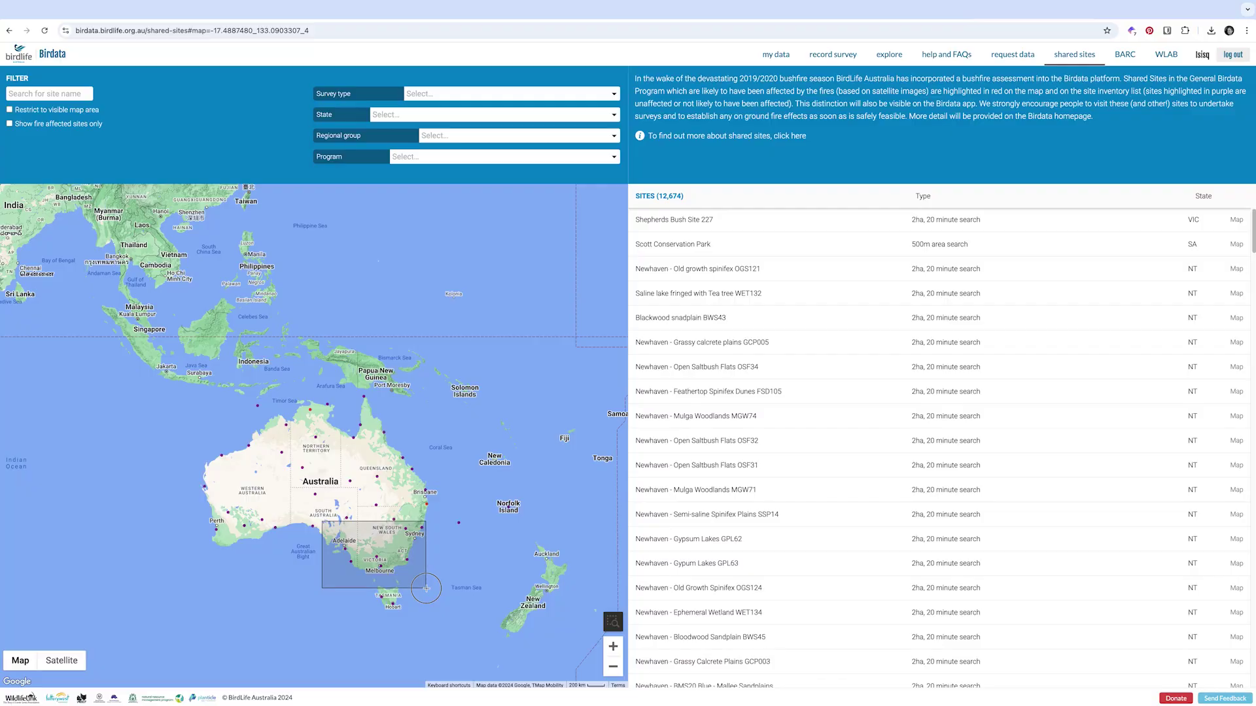
- Scroll up the explore filter panel and choose the Birds in Backyards program filter
{"action": "scroll", "coordinate": [426, 588], "scroll_direction": "up", "scroll_amount": 3}
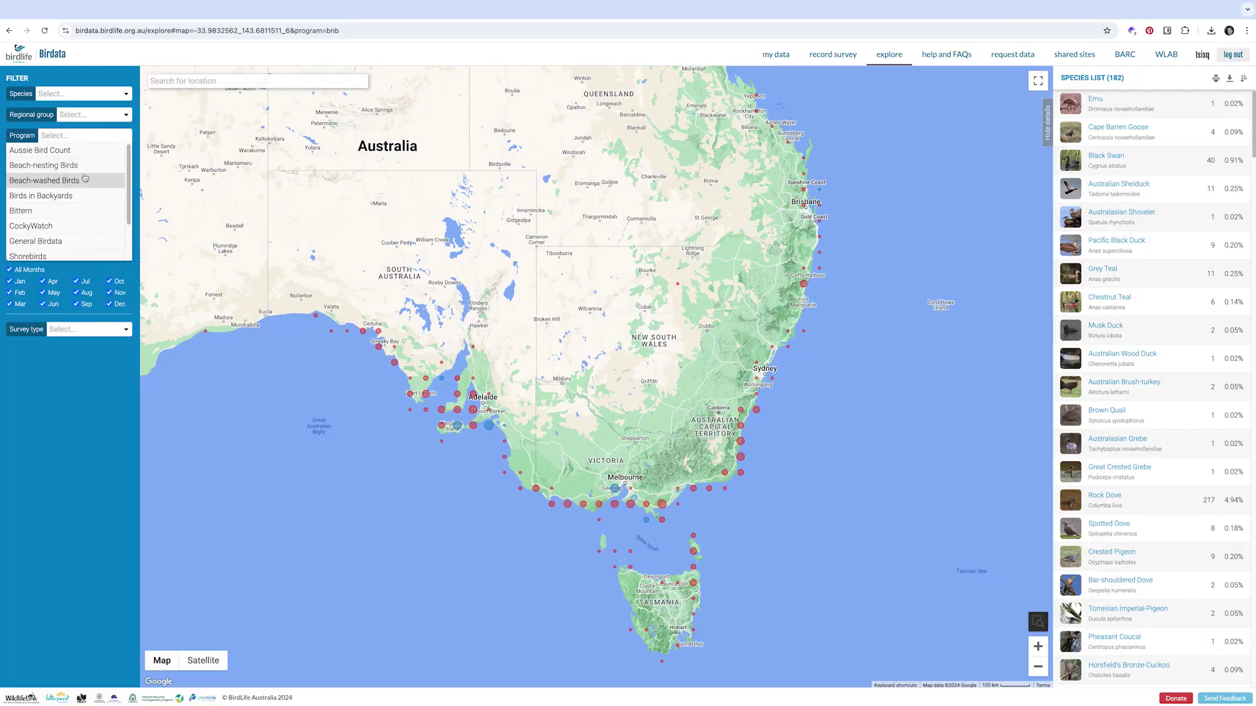
{"action": "left_click", "coordinate": [52, 196]}
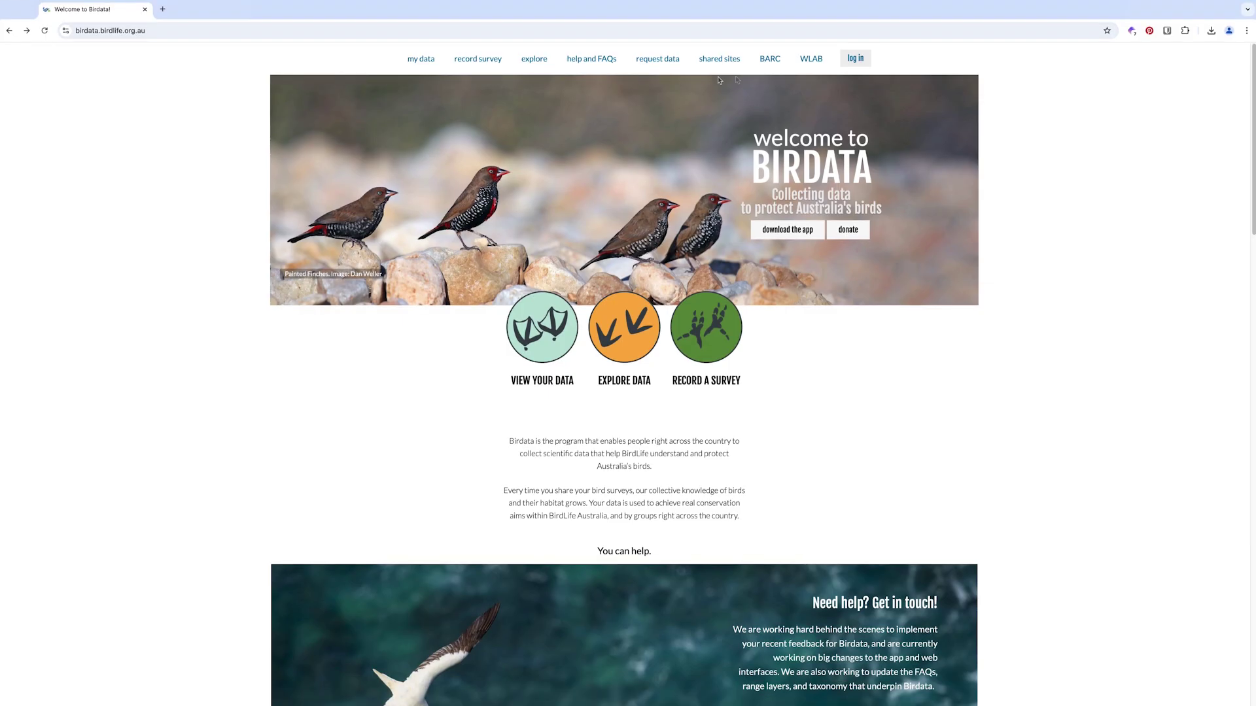
- Log in with the account e-mail and password, then return to the unfiltered explore map
{"action": "left_click", "coordinate": [854, 68]}
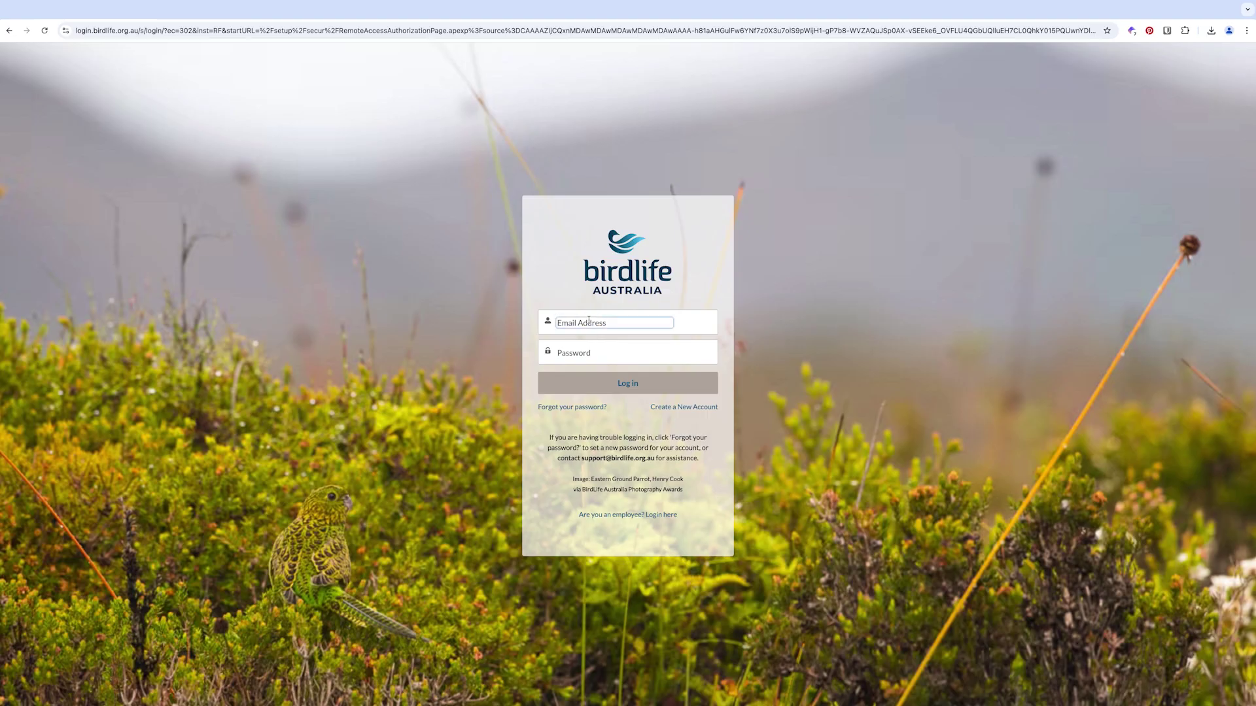
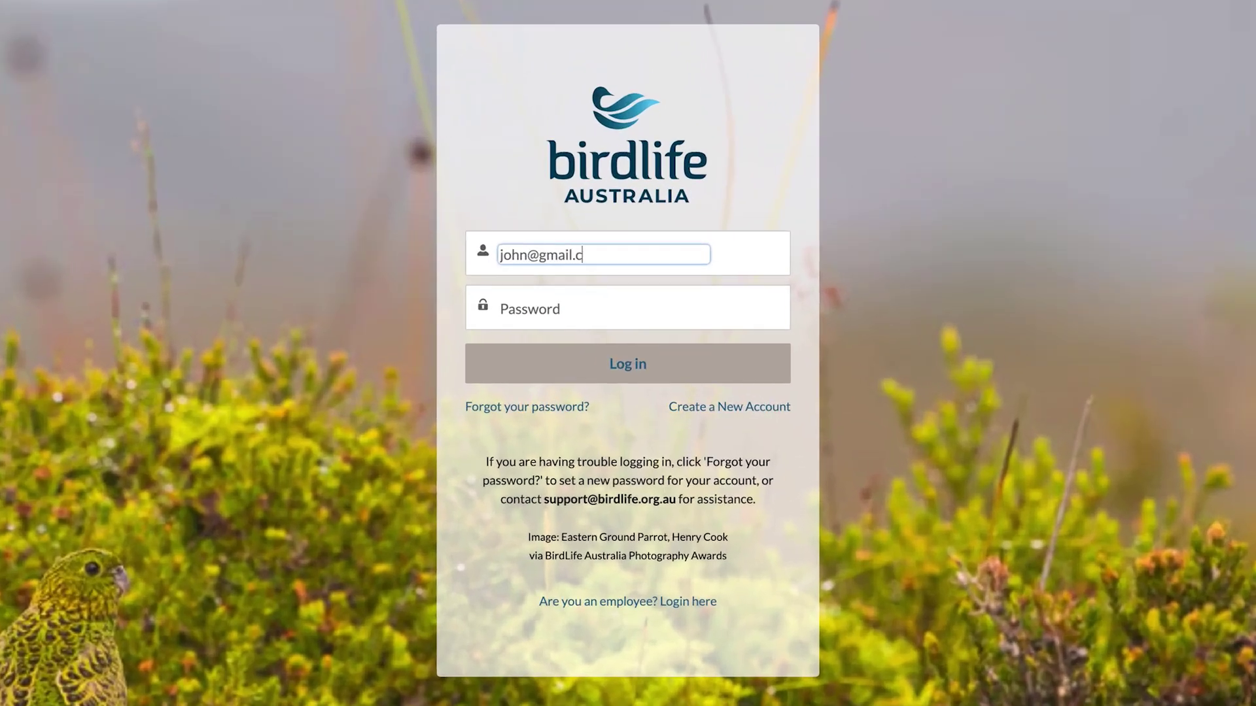
{"action": "key", "text": "Tab"}
{"action": "type", "text": "pa"}
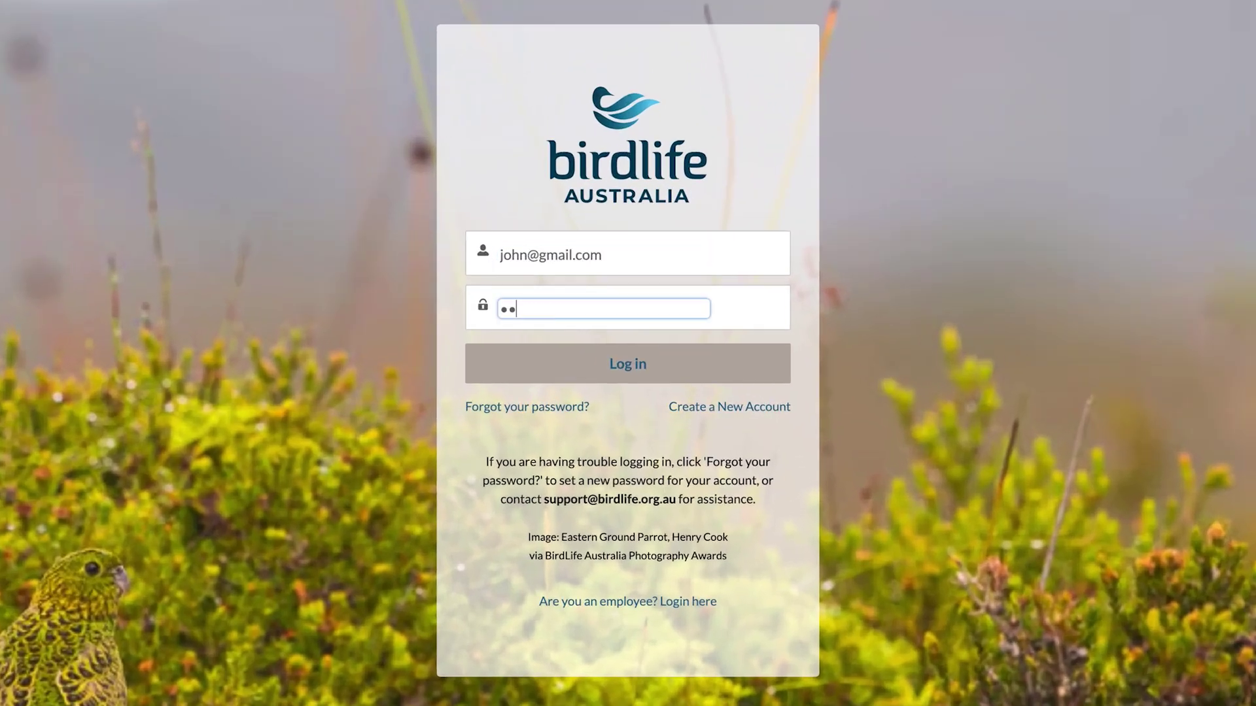
{"action": "left_click", "coordinate": [661, 367]}
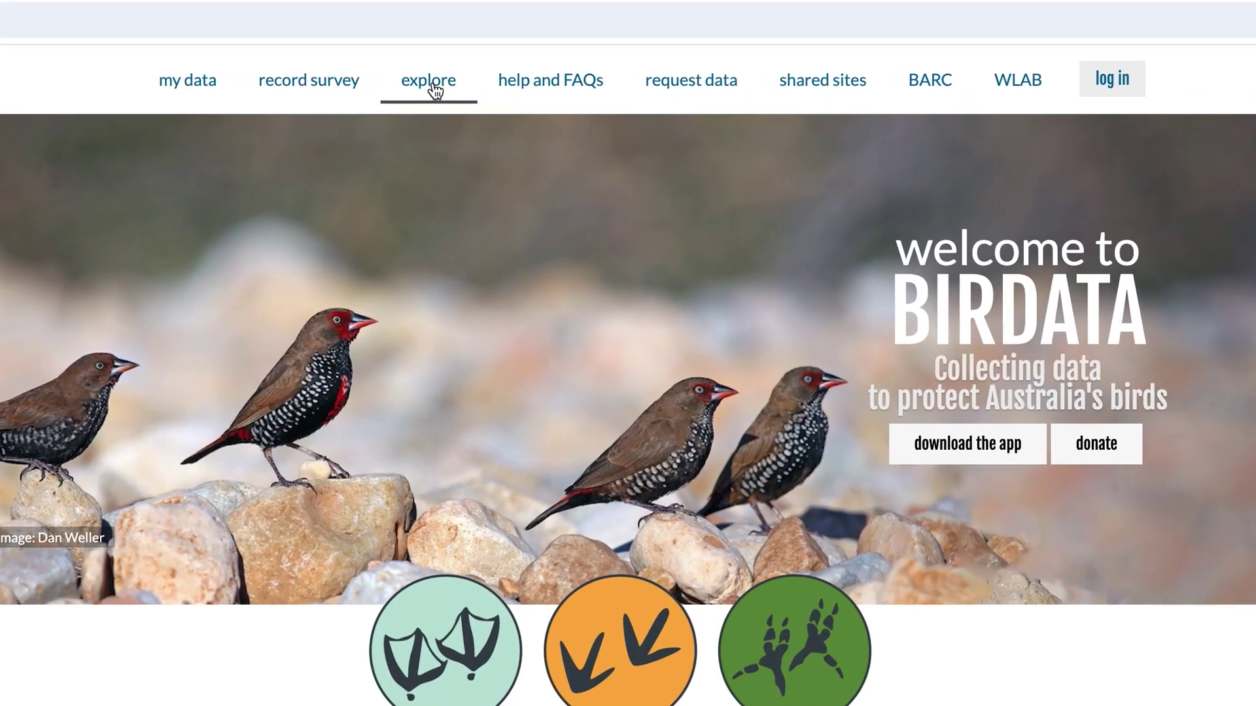
{"action": "left_click", "coordinate": [432, 85]}
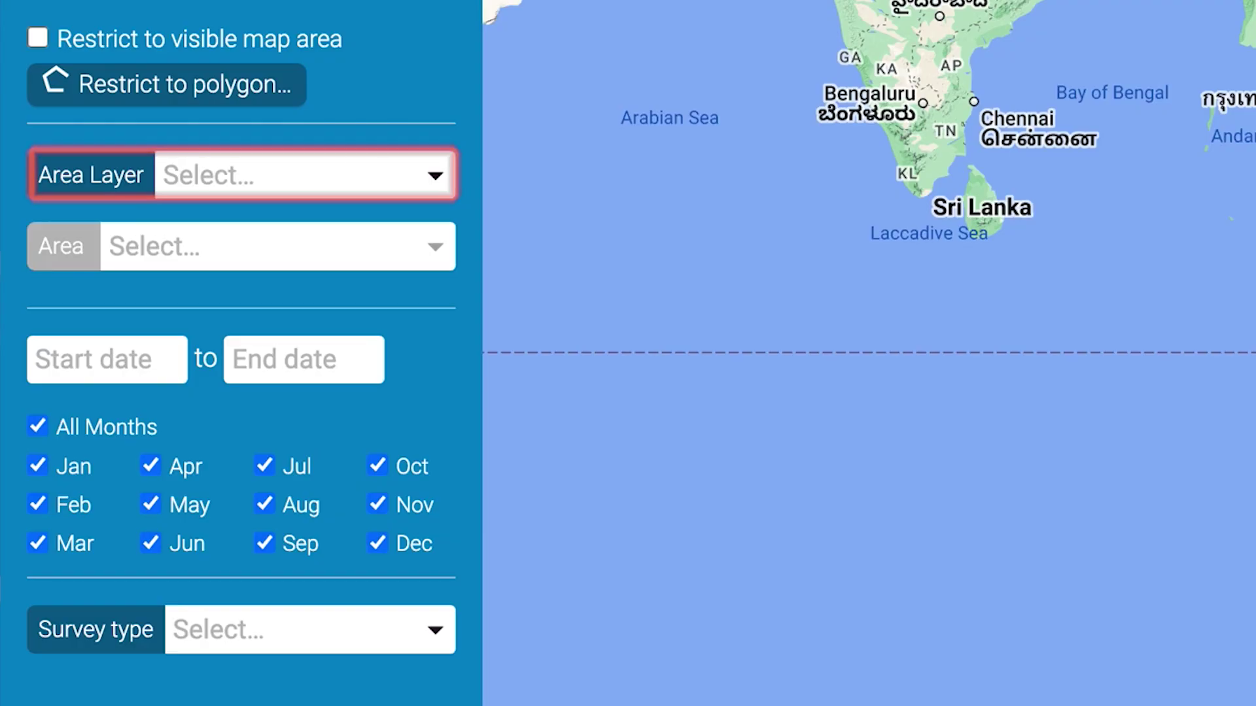
- Set Area Layer to Local Government Areas and Area to Kingborough (Tas), searched with 'king'
{"action": "left_click", "coordinate": [435, 176]}
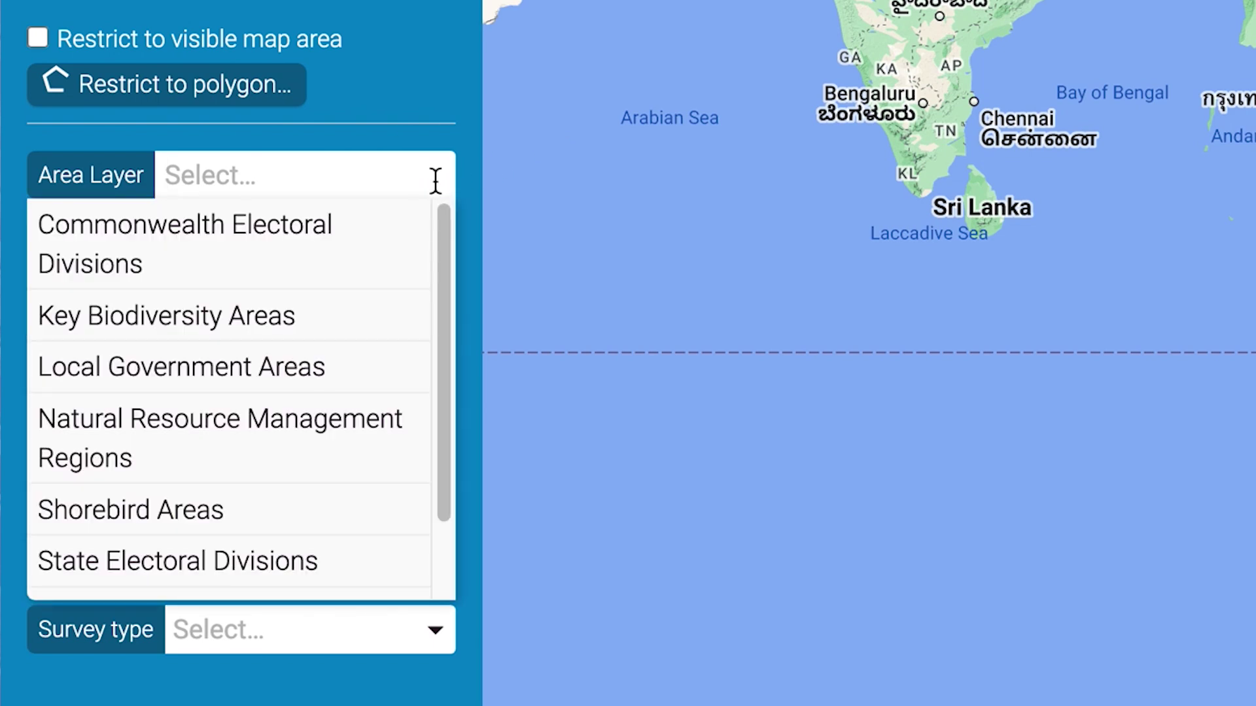
{"action": "left_click", "coordinate": [270, 366]}
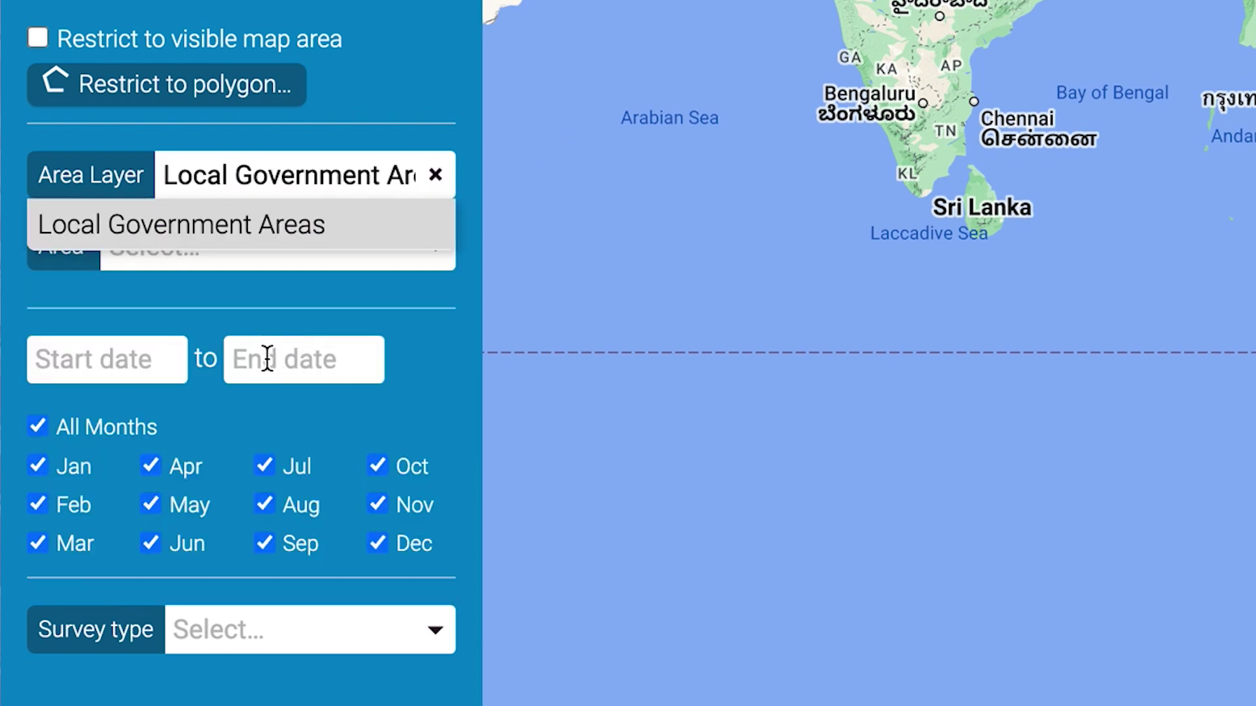
{"action": "left_click", "coordinate": [219, 245]}
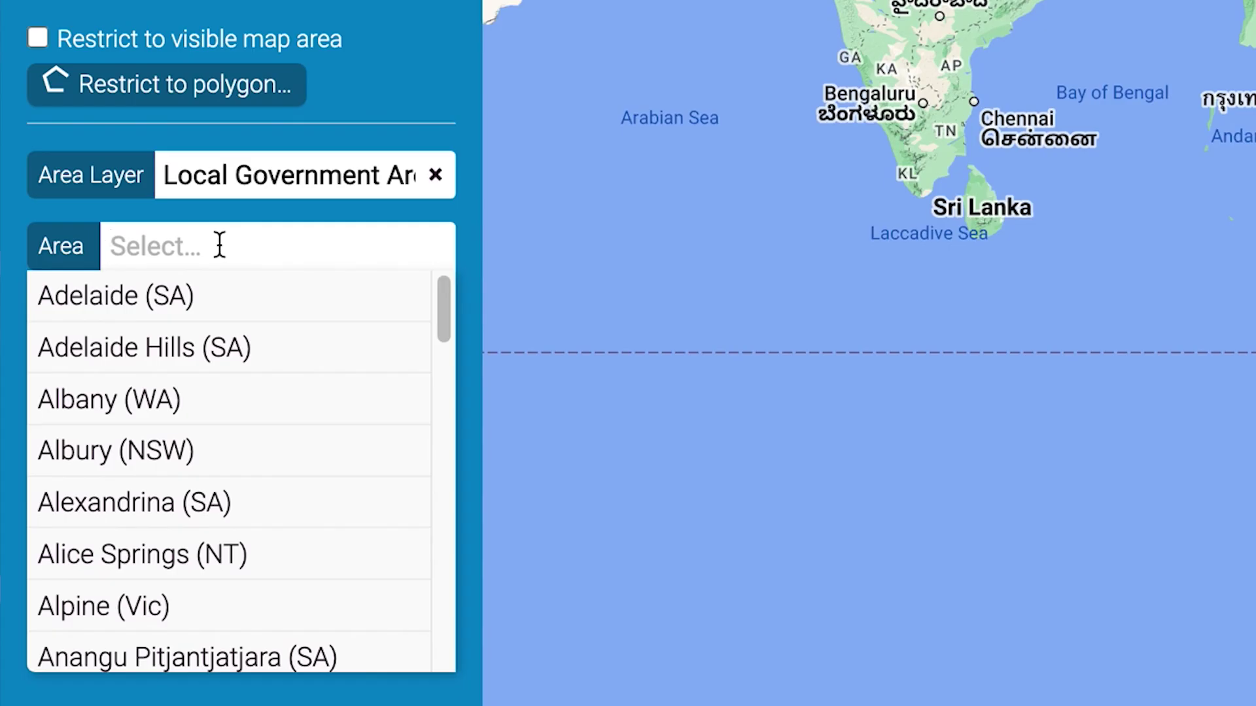
{"action": "type", "text": "king"}
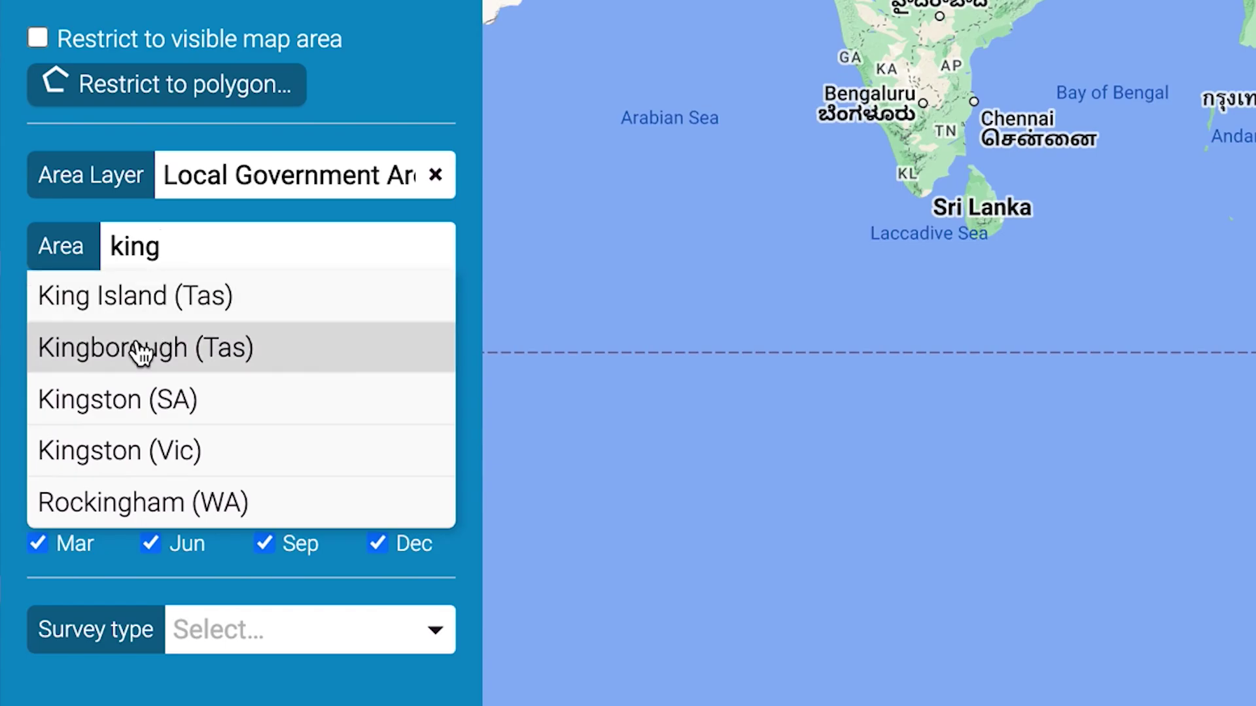
{"action": "left_click", "coordinate": [138, 347]}
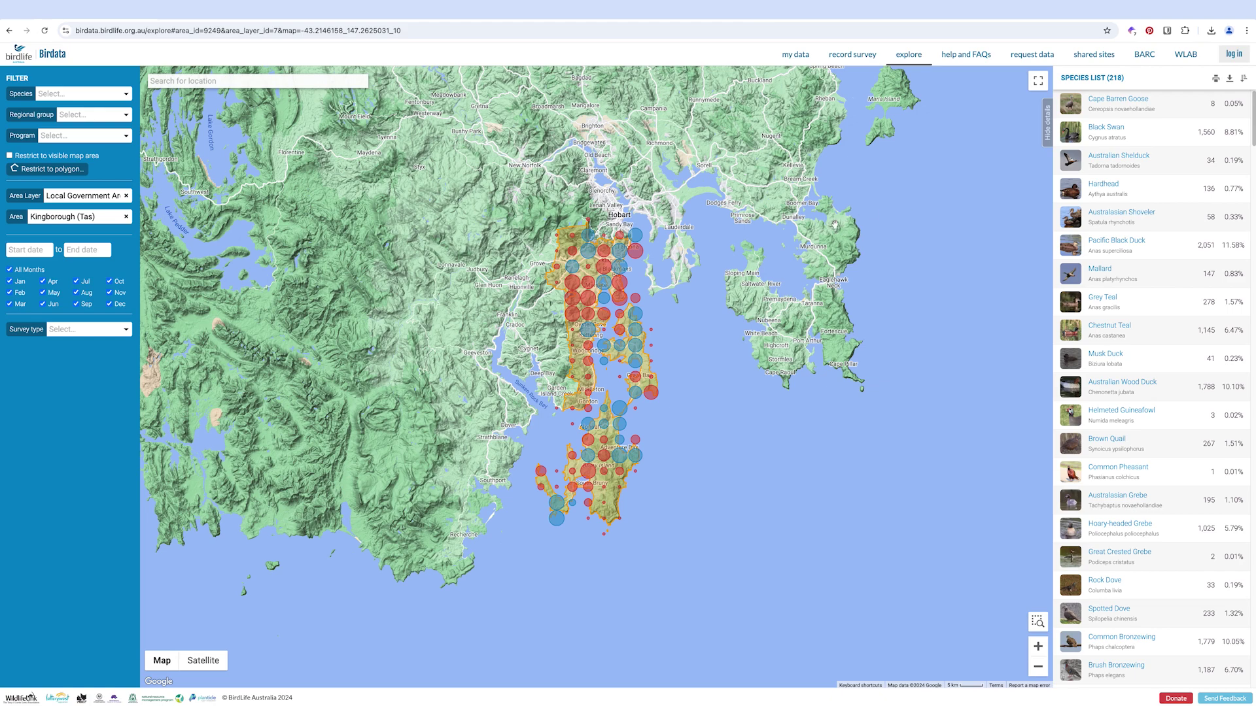
- Zoom the map in near Margate and Snug, then tick Restrict to visible map area
{"action": "scroll", "coordinate": [607, 303], "scroll_direction": "up", "scroll_amount": 1}
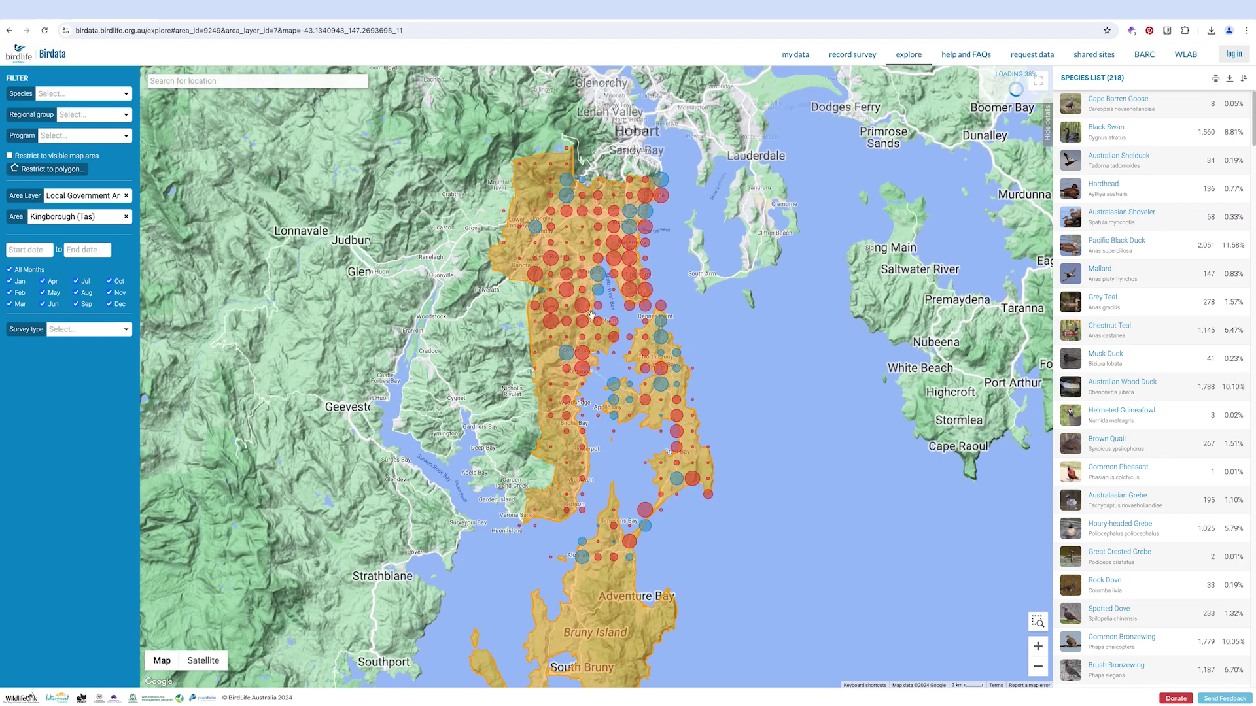
{"action": "scroll", "coordinate": [609, 308], "scroll_direction": "up", "scroll_amount": 2}
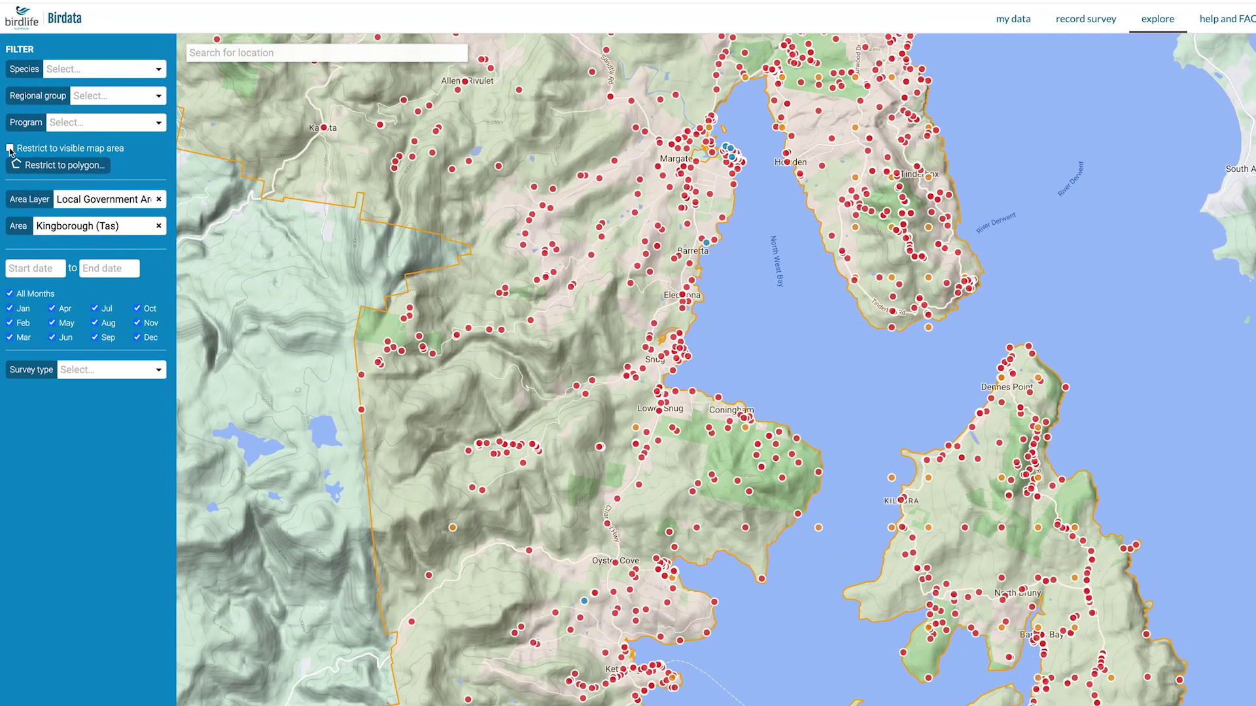
{"action": "left_click", "coordinate": [9, 149]}
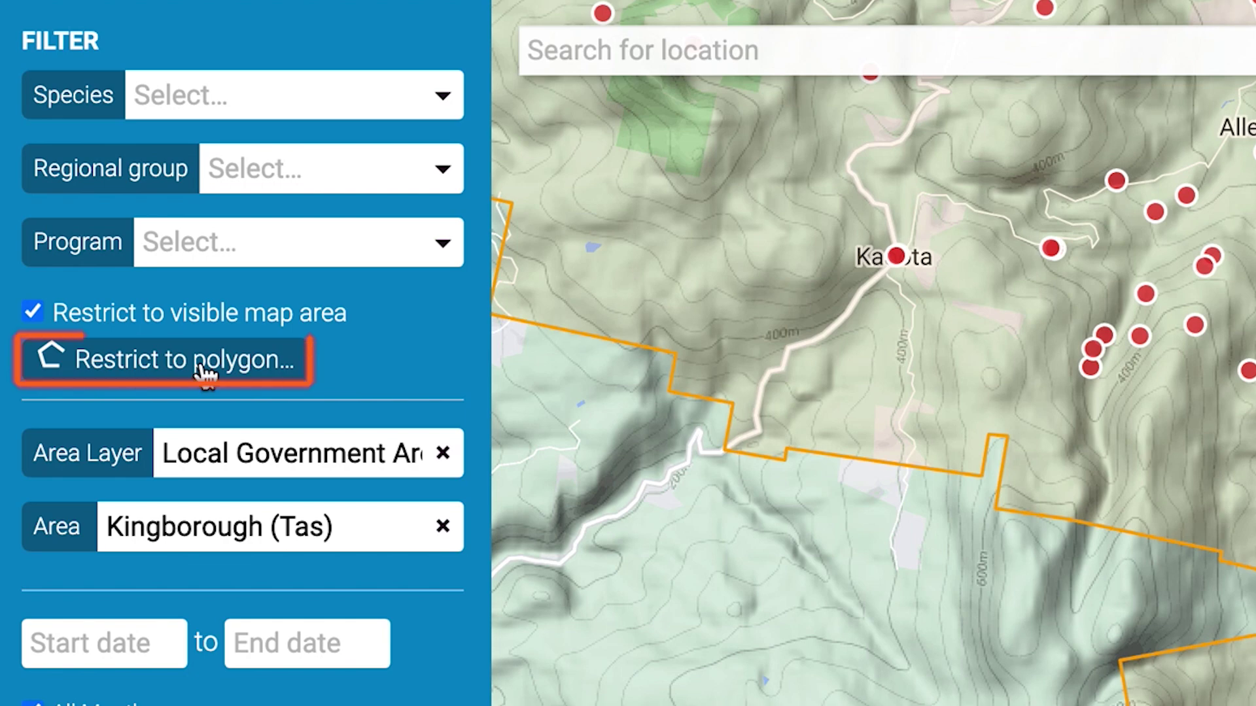
- Draw a restriction polygon around Electrona and Lower Snug, closing it at its first corner
{"action": "left_click", "coordinate": [203, 372]}
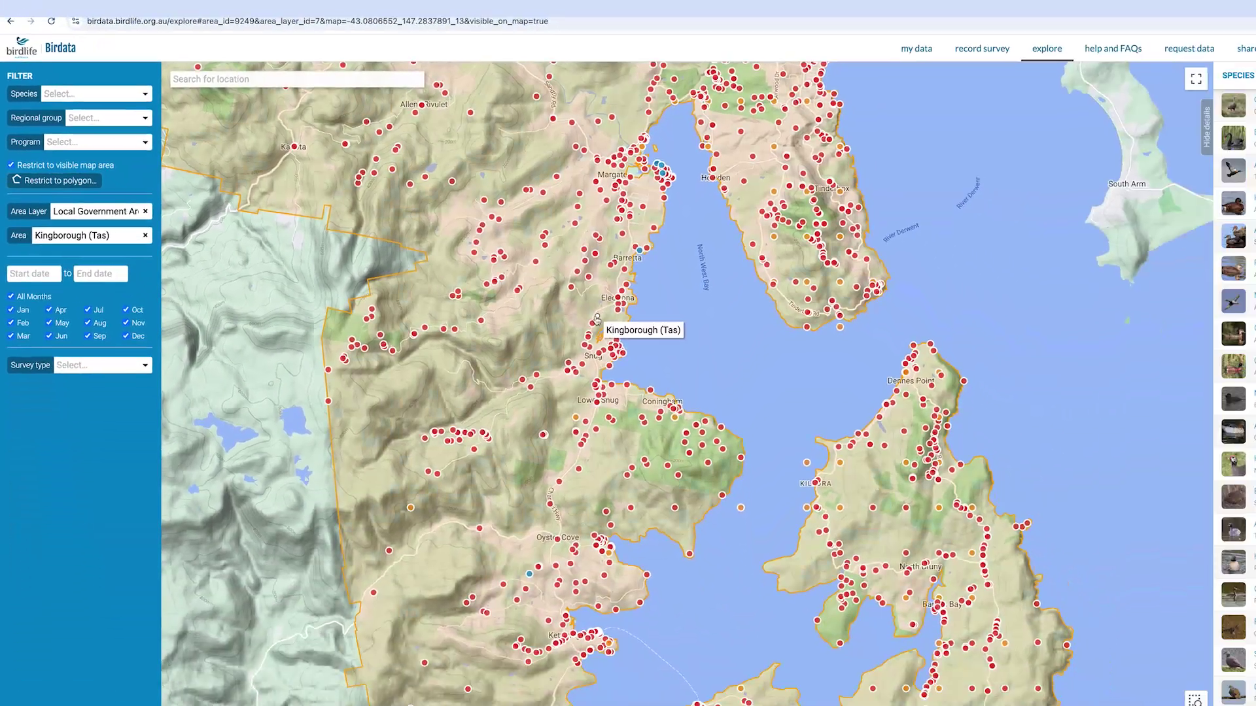
{"action": "left_click", "coordinate": [1090, 499]}
{"action": "left_click", "coordinate": [491, 315]}
{"action": "left_click", "coordinate": [537, 337]}
{"action": "left_click", "coordinate": [519, 287]}
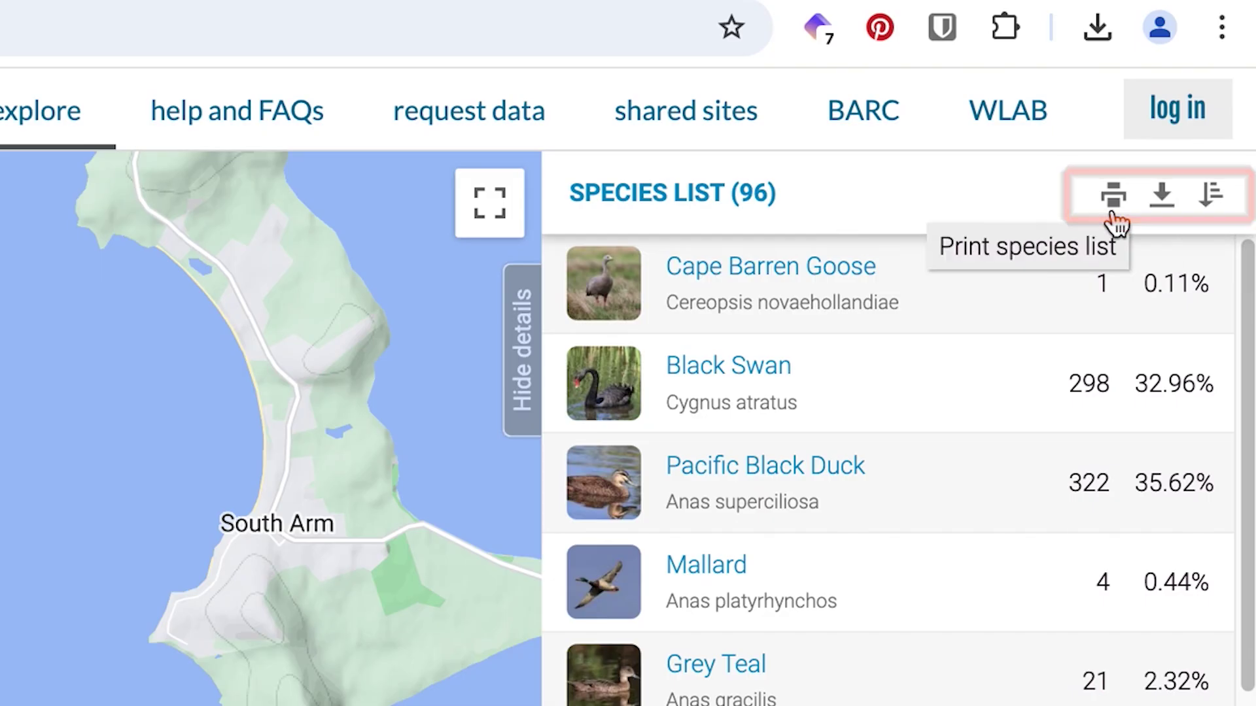
- Sort the 96-species list by reporting rate and scroll down through the results
{"action": "left_click", "coordinate": [1212, 203]}
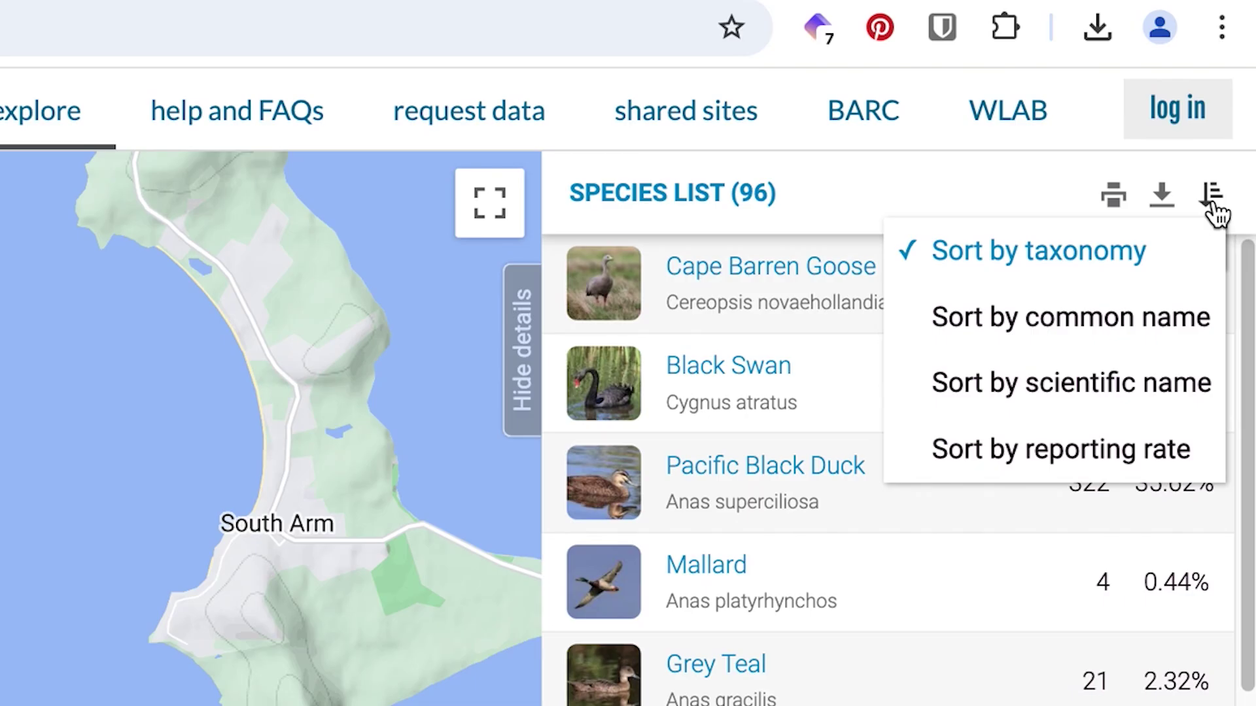
{"action": "left_click", "coordinate": [1133, 449]}
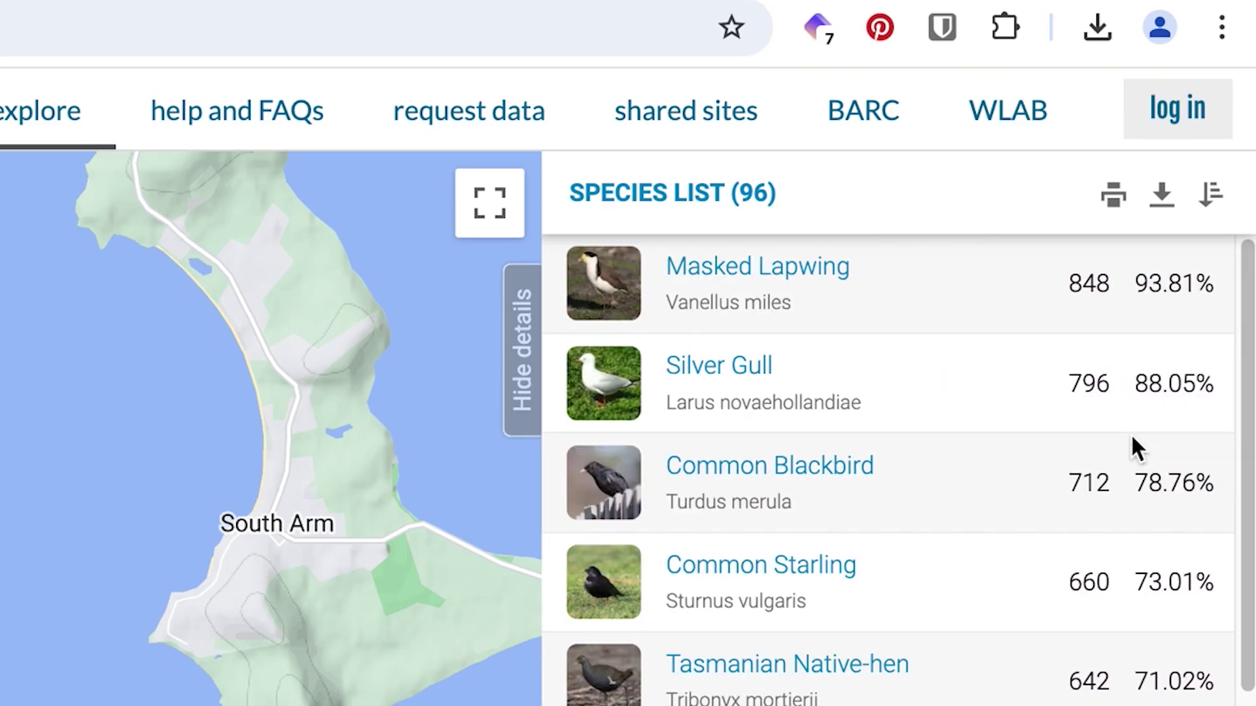
{"action": "left_click_drag", "start_coordinate": [1249, 409], "coordinate": [1249, 705]}
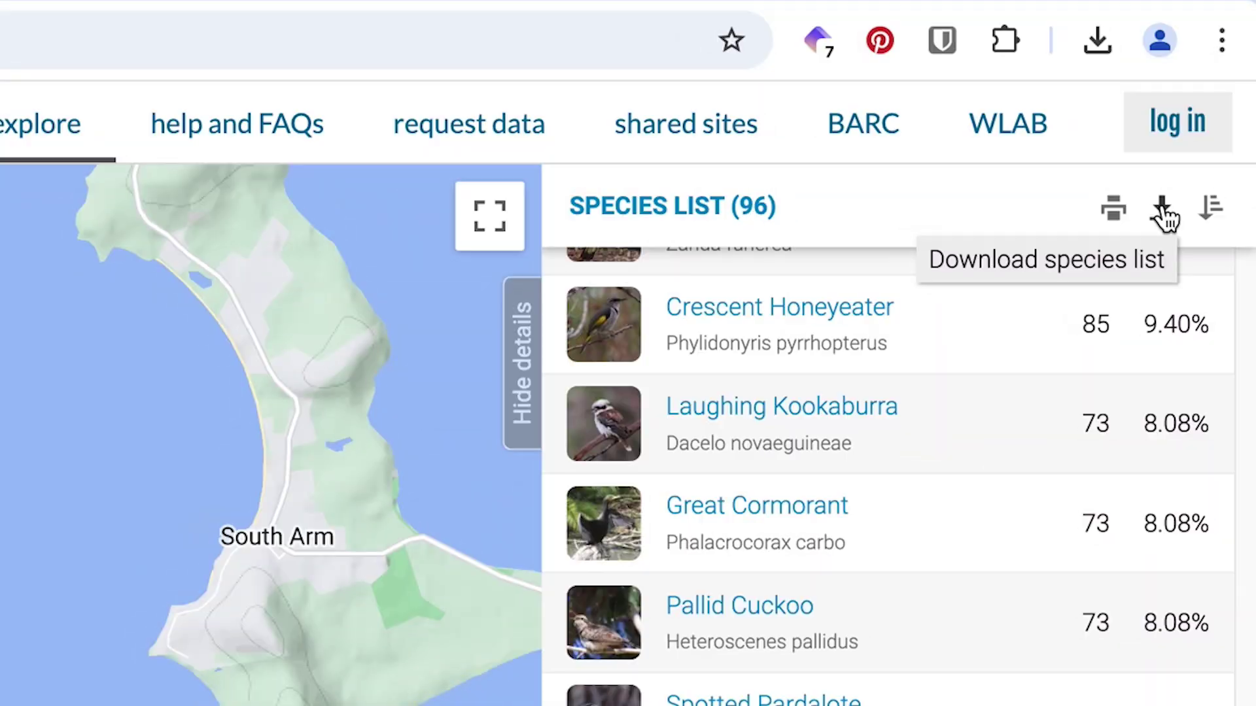
- Download the species list, bold its A1:F1 header row in Excel, and select the top species rows
{"action": "left_click", "coordinate": [1162, 213]}
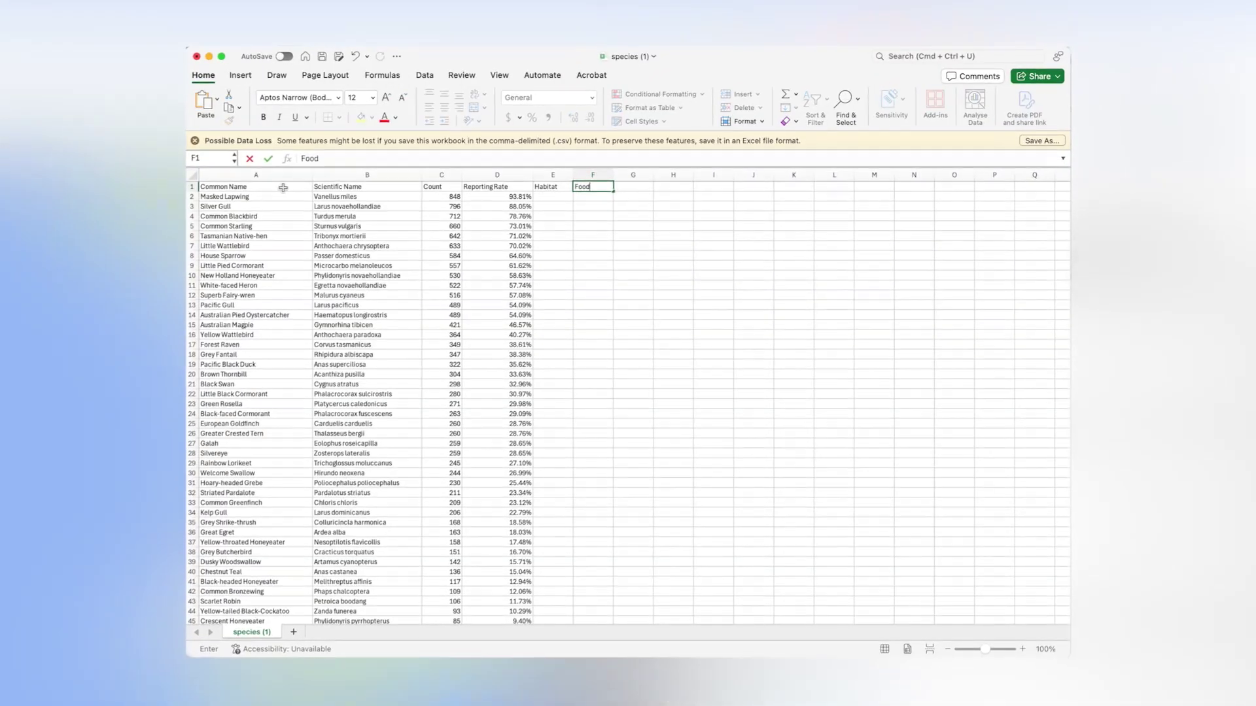
{"action": "left_click_drag", "start_coordinate": [283, 188], "coordinate": [592, 187]}
{"action": "key", "text": "super+b"}
{"action": "left_click", "coordinate": [552, 196]}
{"action": "left_click_drag", "start_coordinate": [194, 214], "coordinate": [193, 226]}
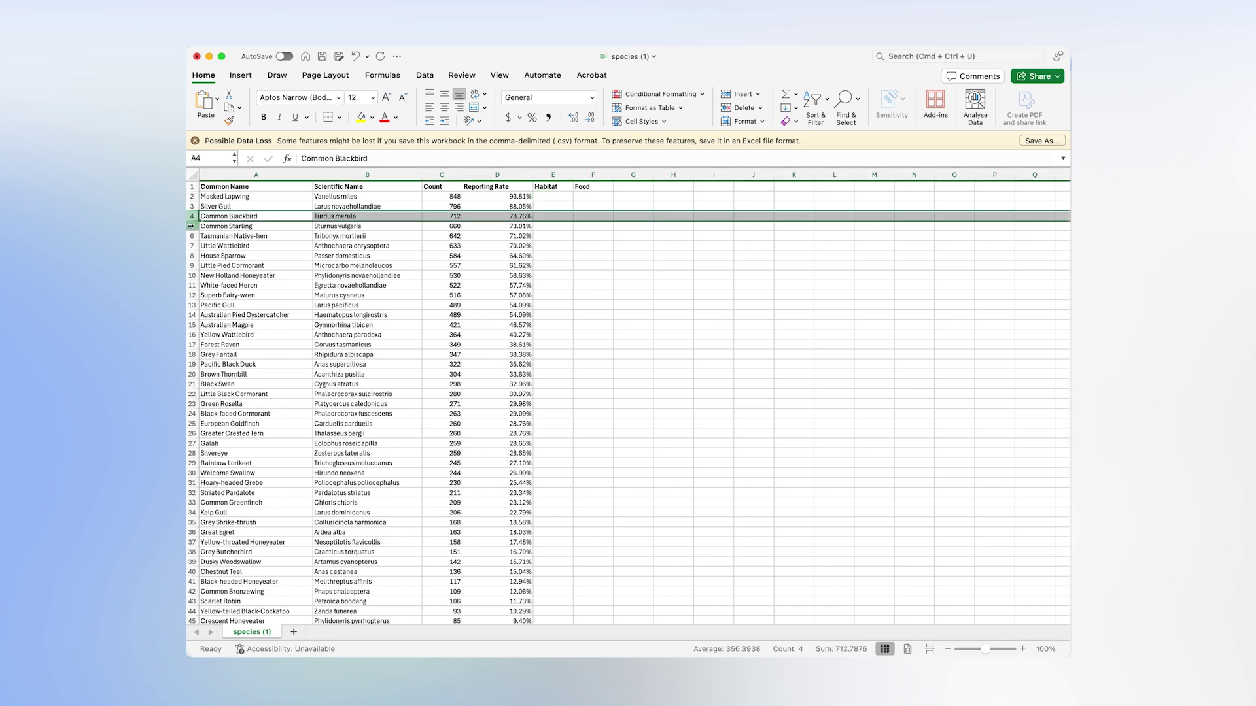
{"action": "left_click", "coordinate": [194, 256], "text": "super"}
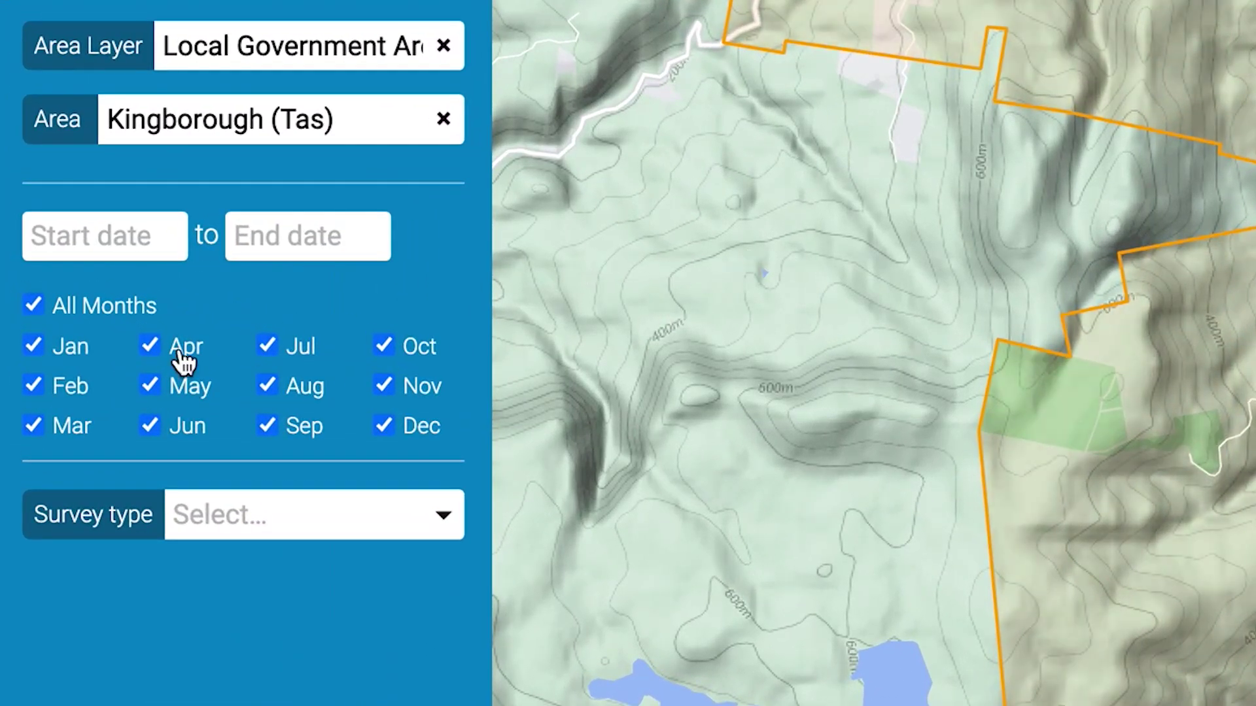
- Untick January from the survey months and clear the chosen area layer
{"action": "left_click", "coordinate": [33, 346]}
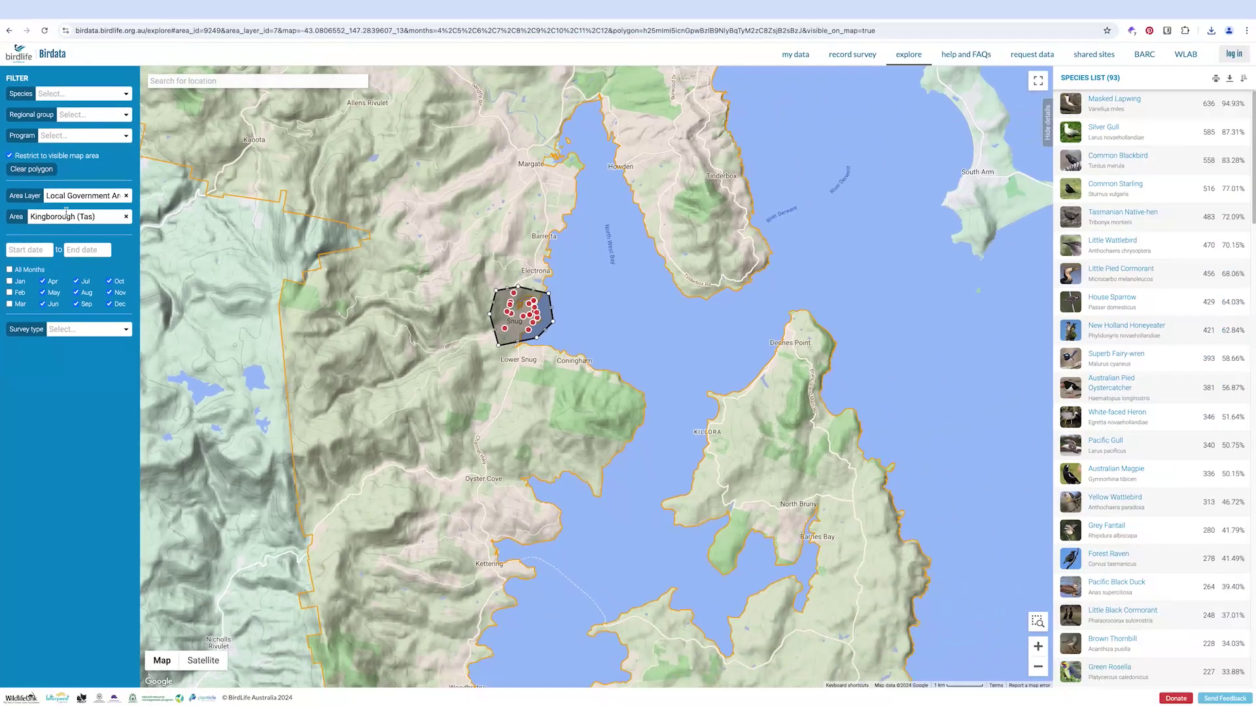
{"action": "left_click", "coordinate": [126, 196]}
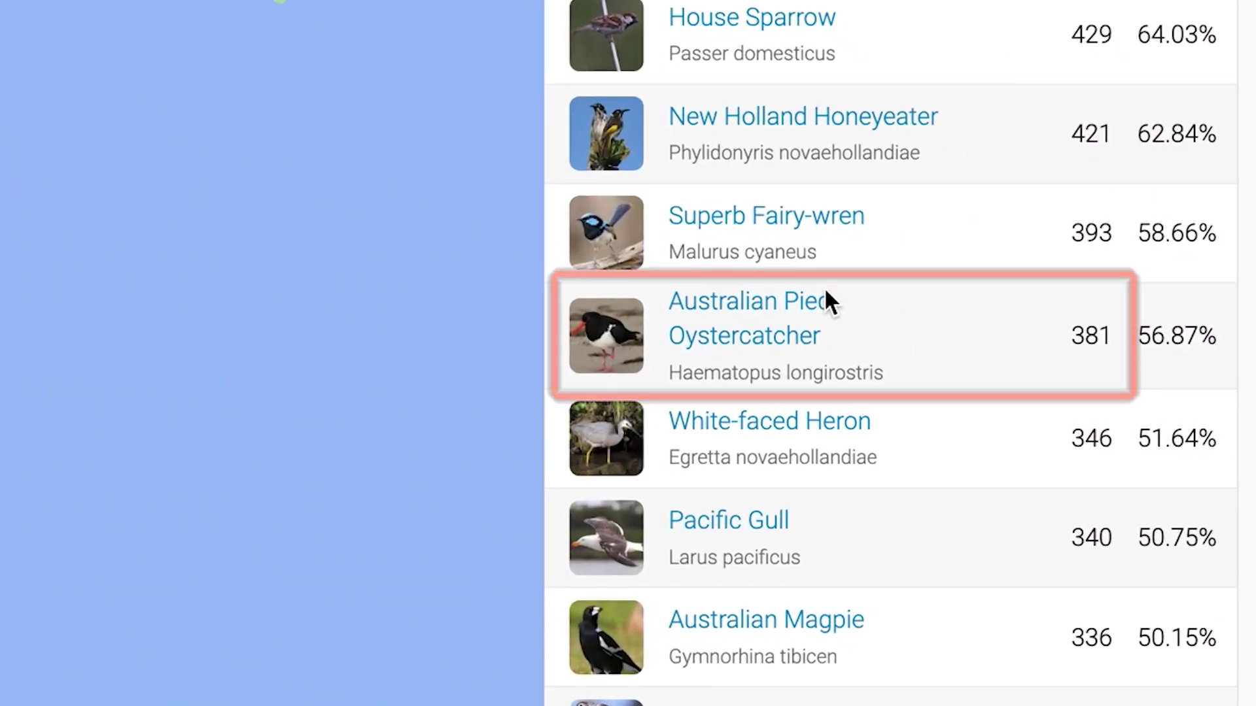
- Select Australian Pied Oystercatcher in the species list to show its overview and identification details
{"action": "left_click", "coordinate": [646, 376]}
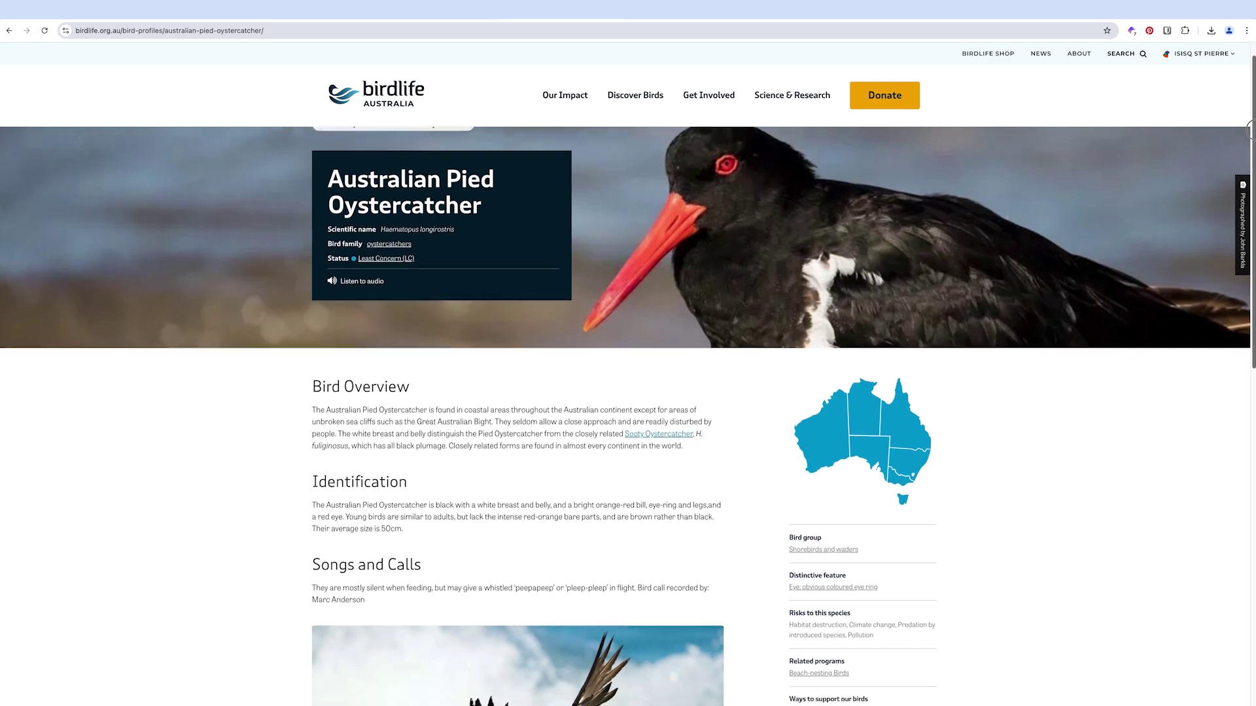